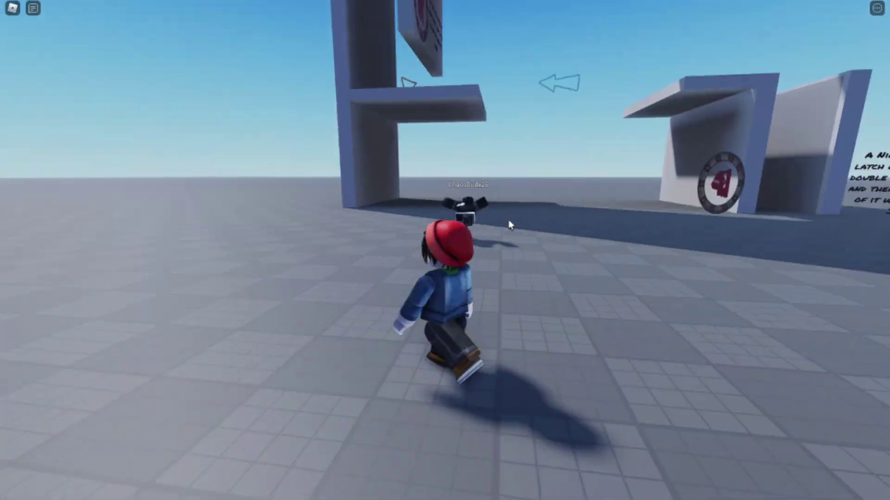
pyautogui.press('w')
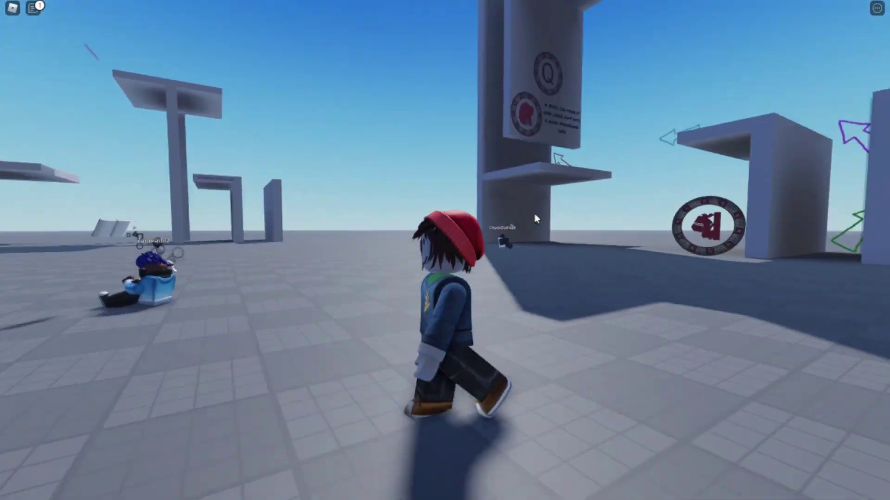
# Walk the pizza-sweater avatar away from the parkour walls to the orange fireballs
pyautogui.press('w')
pyautogui.press('w')
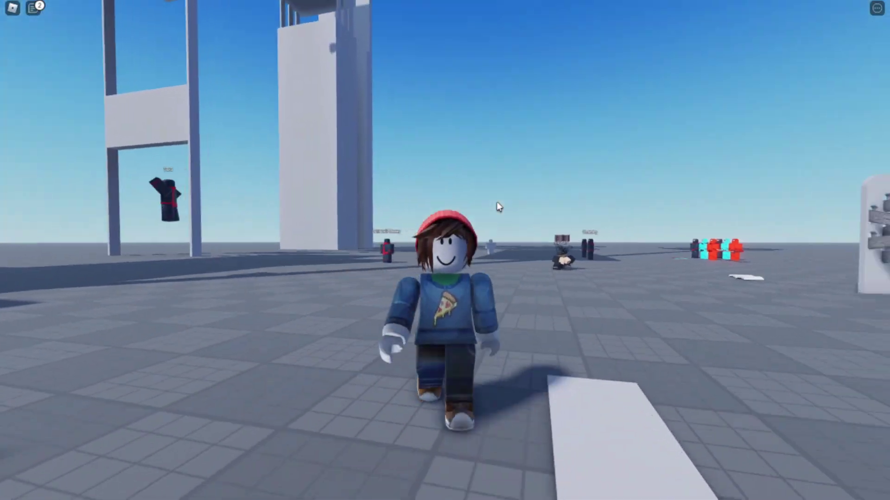
pyautogui.press('w')
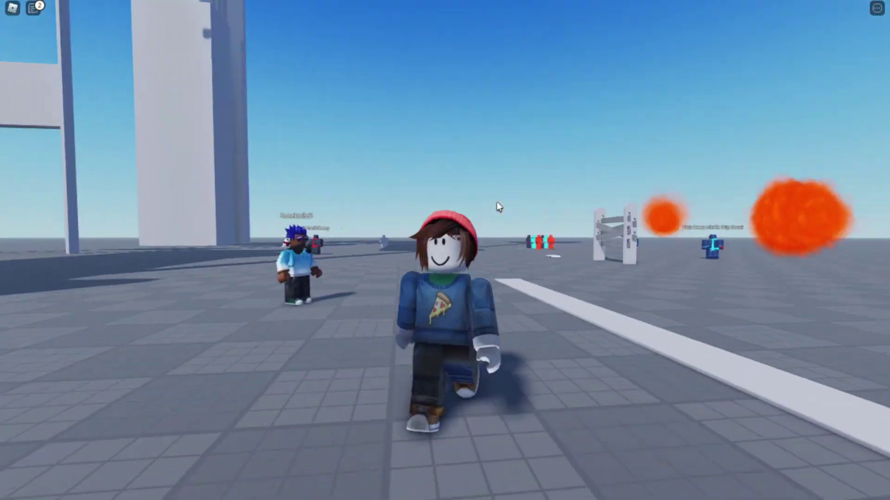
pyautogui.press('w')
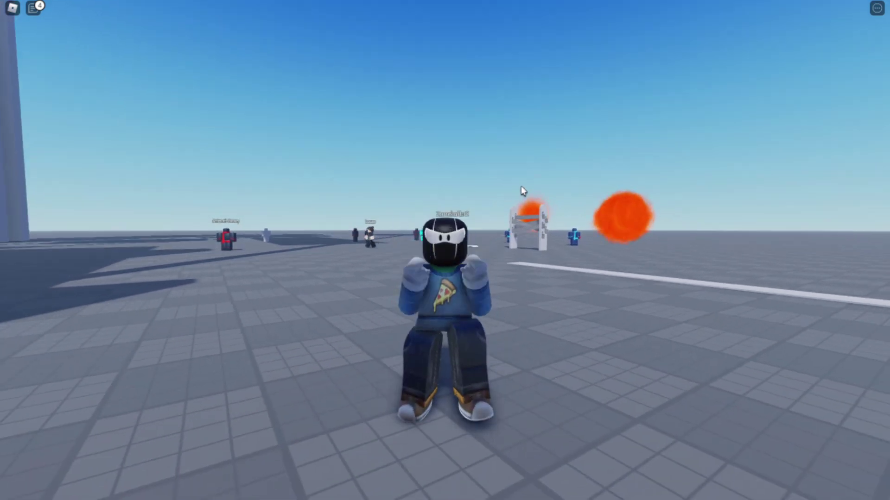
# Trigger the black ninja transformation, orbit the camera, and bring up the Customization book
pyautogui.click(520, 185)
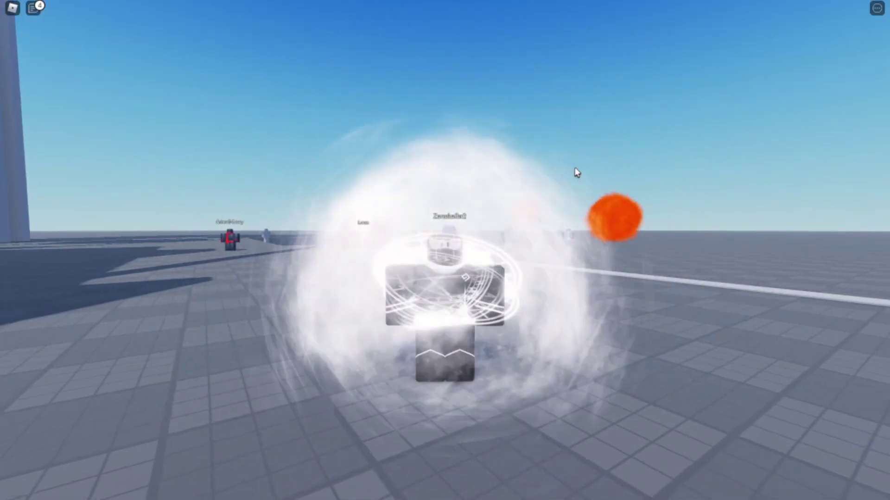
pyautogui.moveTo(577, 171); pyautogui.dragTo(530, 176)
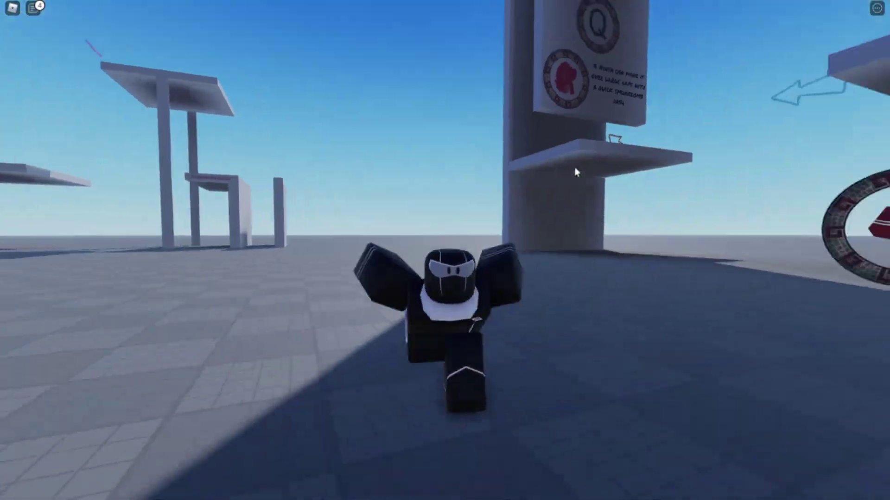
pyautogui.press('m')
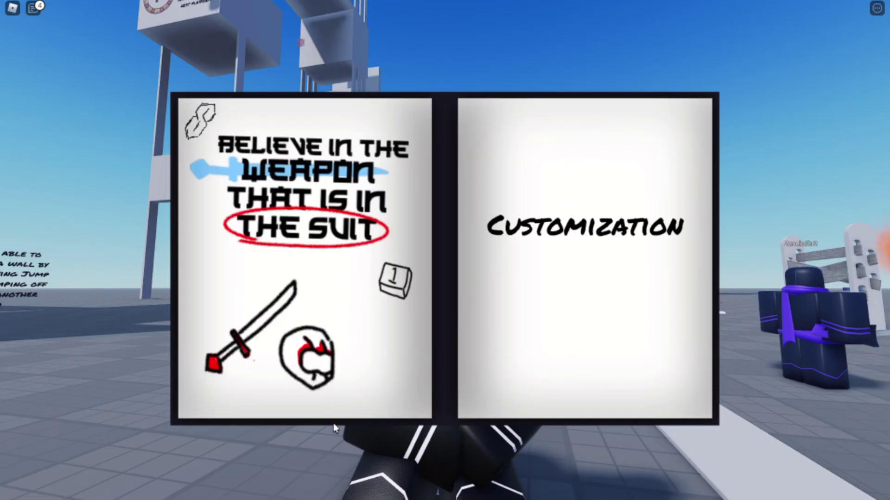
# Close the Customization book and transform into the red ninja suit using abilities 1 and 2
pyautogui.press('m')
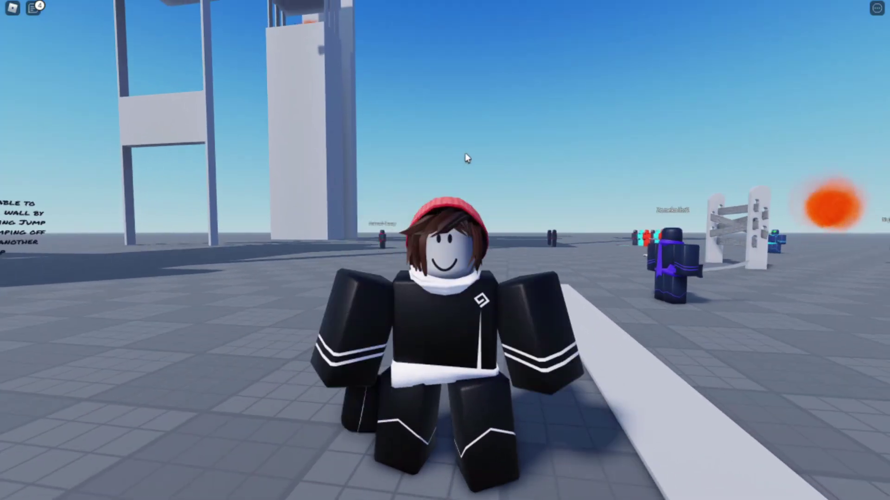
pyautogui.press('1')
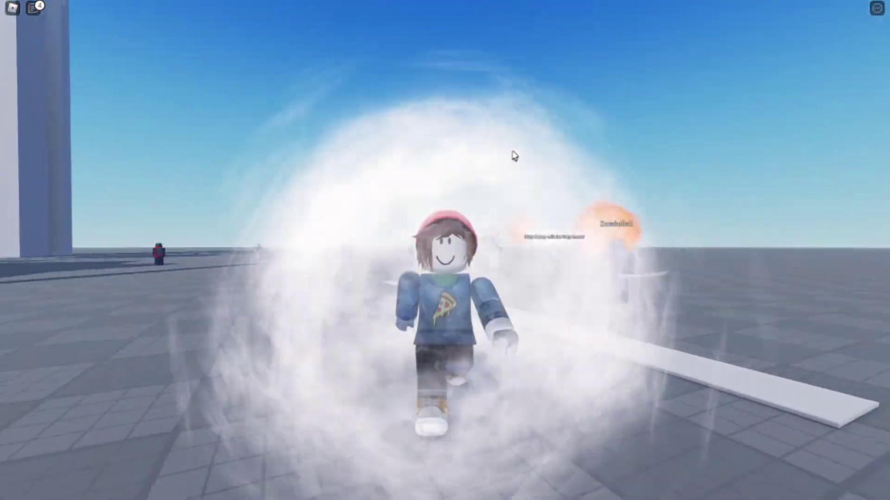
pyautogui.press('2')
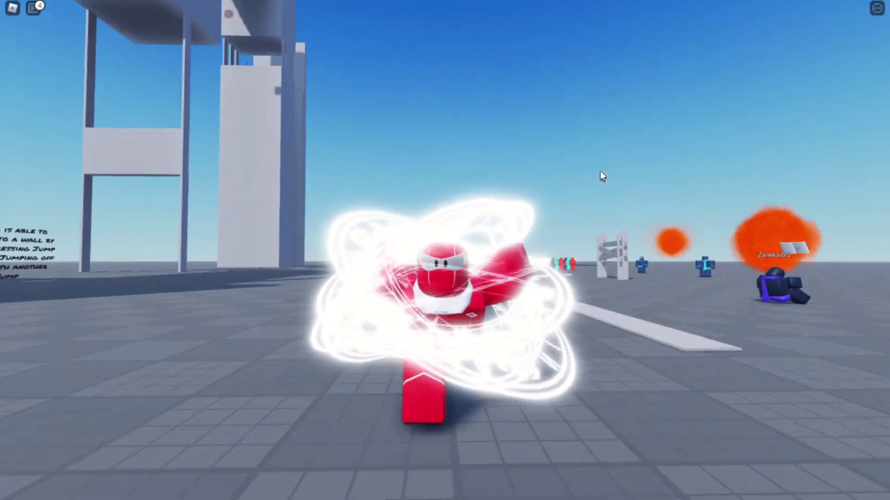
# Teleport, draw the sword, and run over to the wall-latch section
pyautogui.press('3')
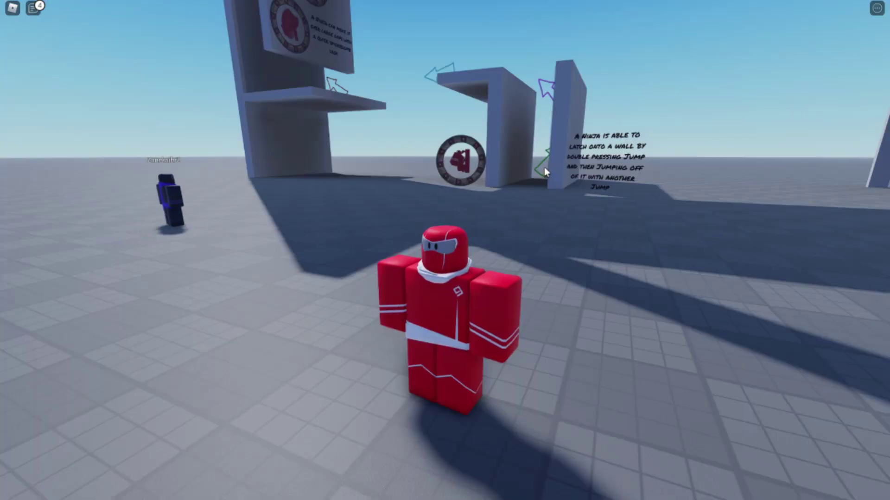
pyautogui.press('1')
pyautogui.press('4')
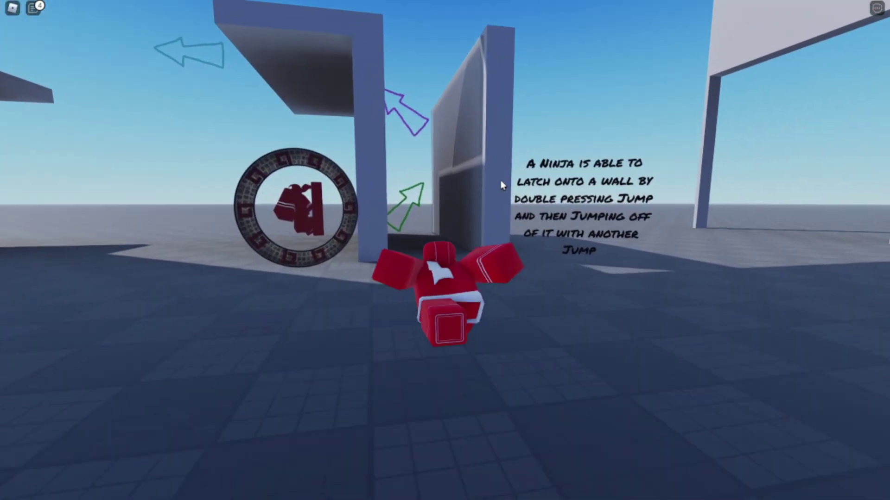
# Climb out of the wall corridor and smokebomb-dash across the gap with Q
pyautogui.press('w')
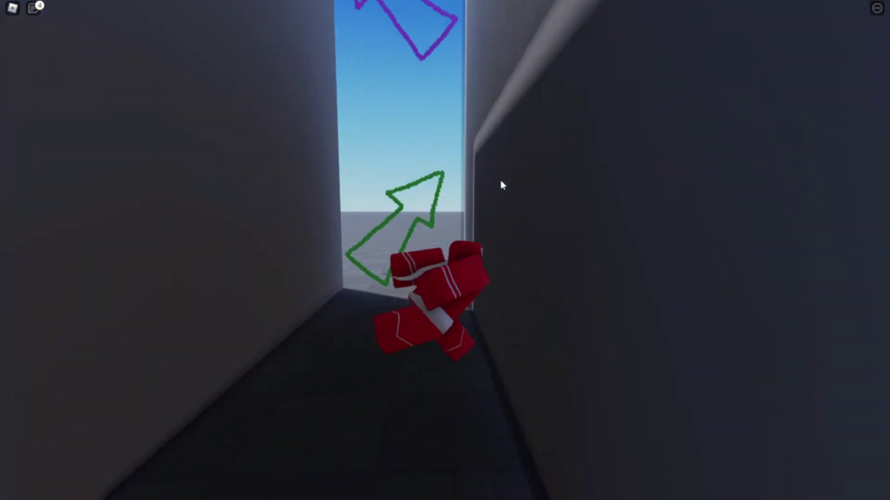
pyautogui.press('space')
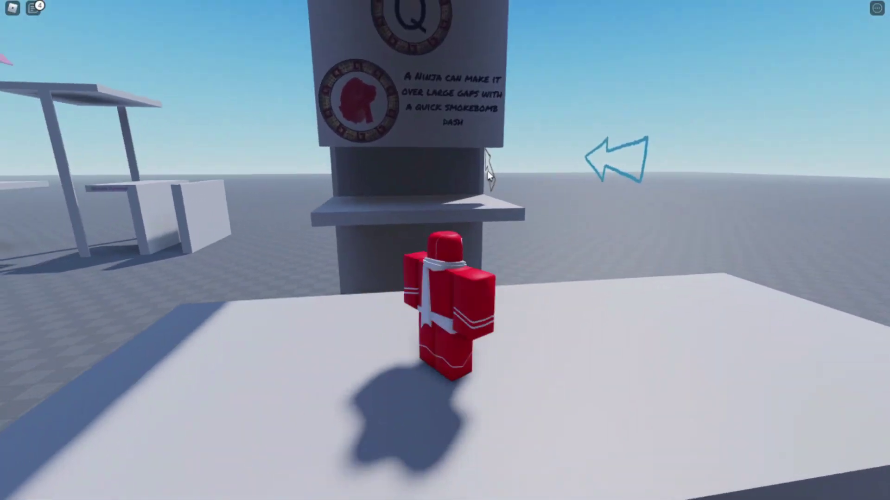
pyautogui.press('w')
pyautogui.press('q')
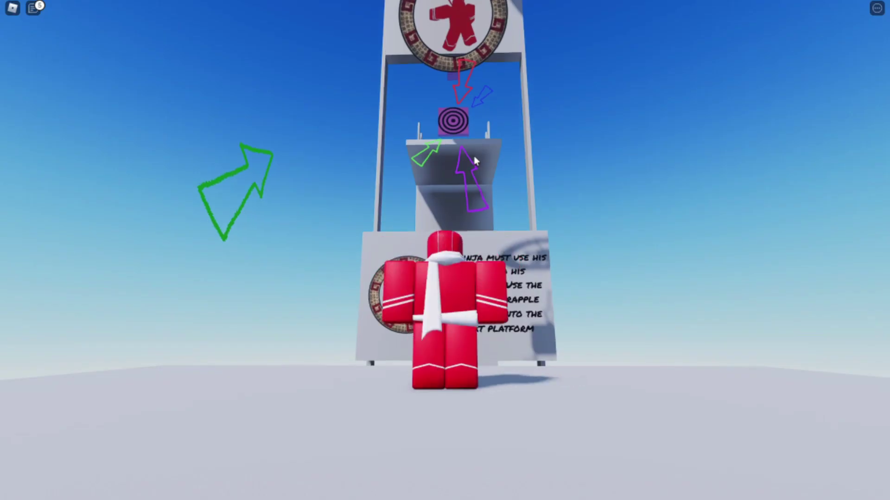
# Grapple up the tower targets and hanging cube to the end-of-parkour platform
pyautogui.click(460, 124)
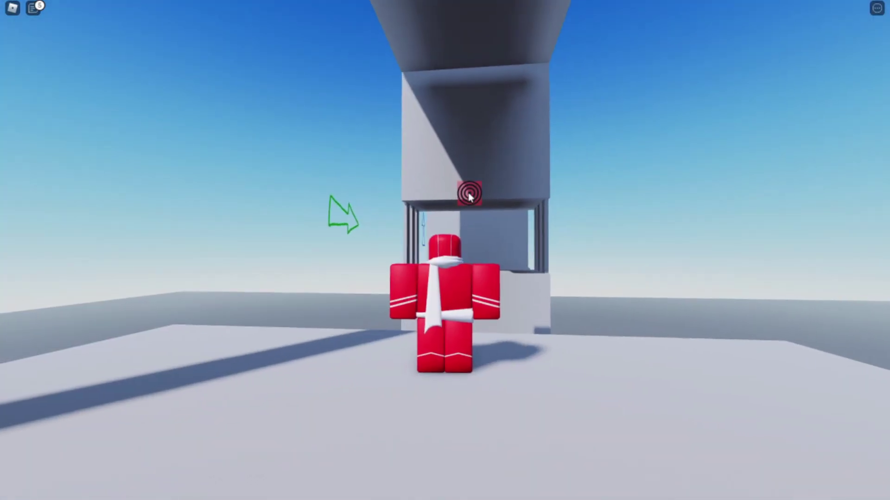
pyautogui.click(474, 193)
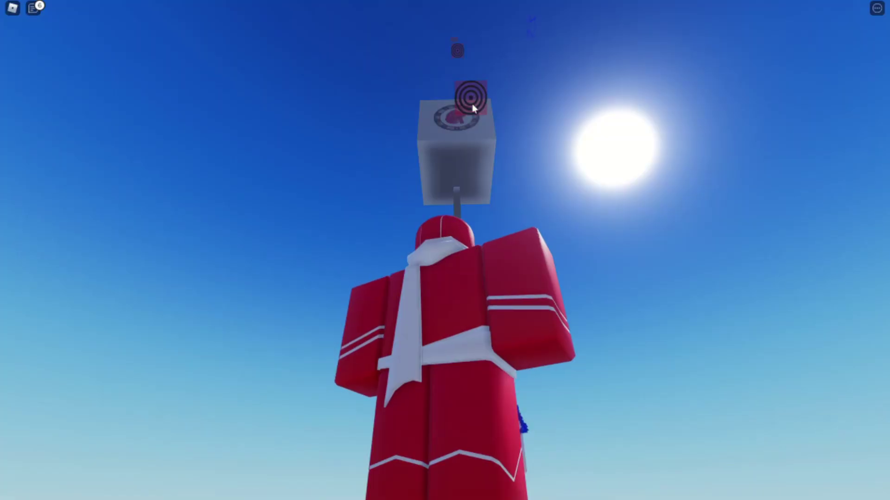
pyautogui.click(476, 119)
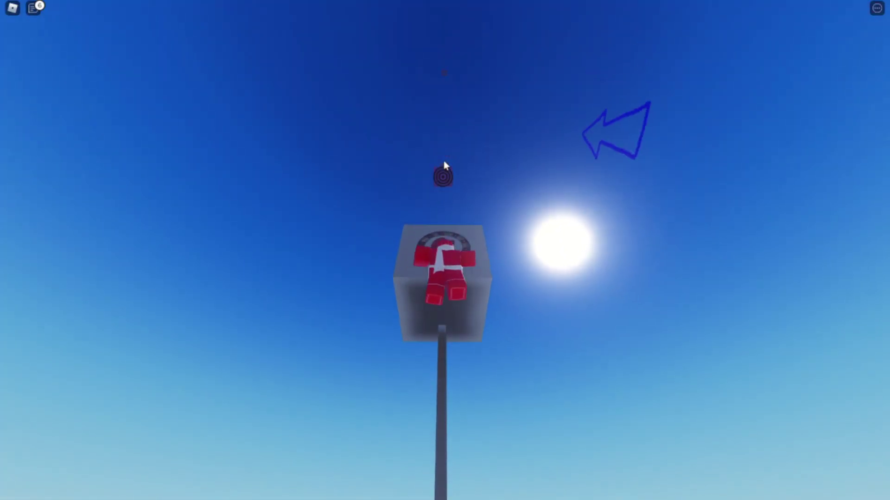
pyautogui.click(444, 169)
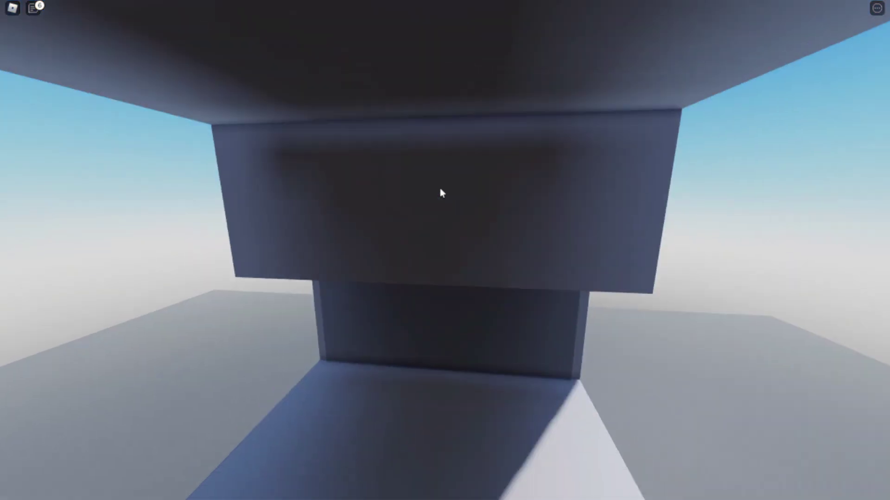
pyautogui.click(440, 188)
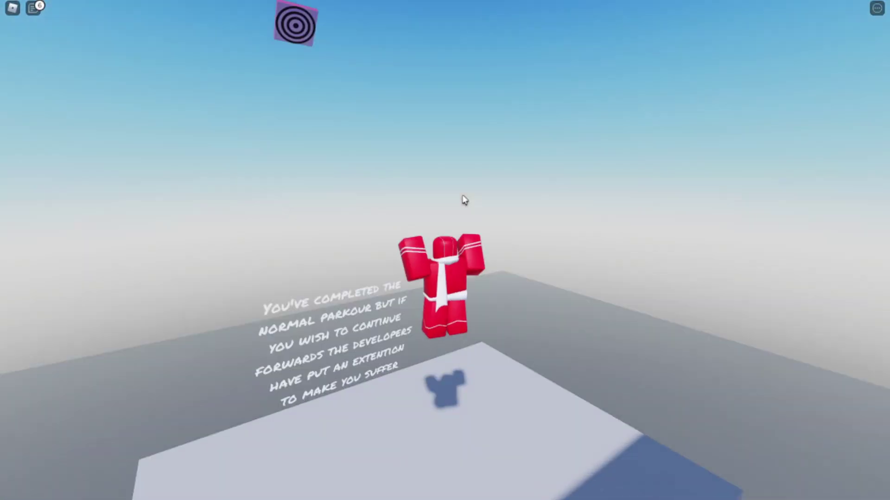
pyautogui.click(449, 158)
# Grapple past the platform up onto the block with the red target
pyautogui.click(445, 152)
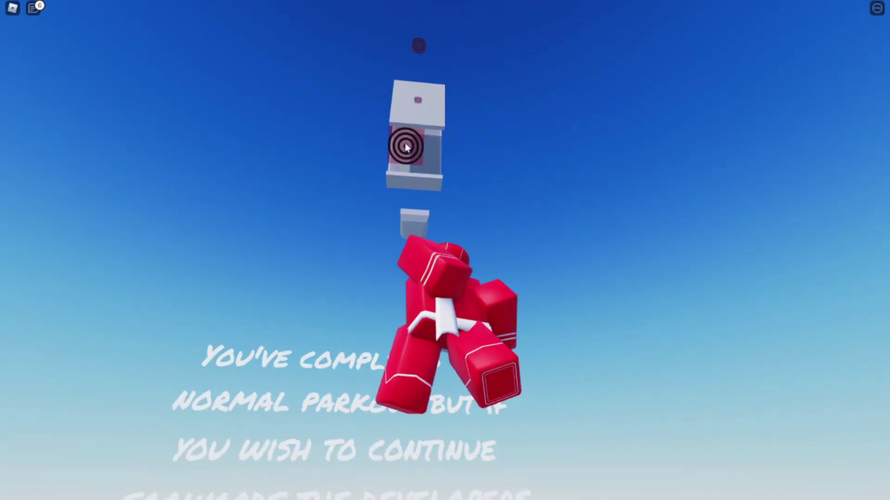
pyautogui.click(405, 146)
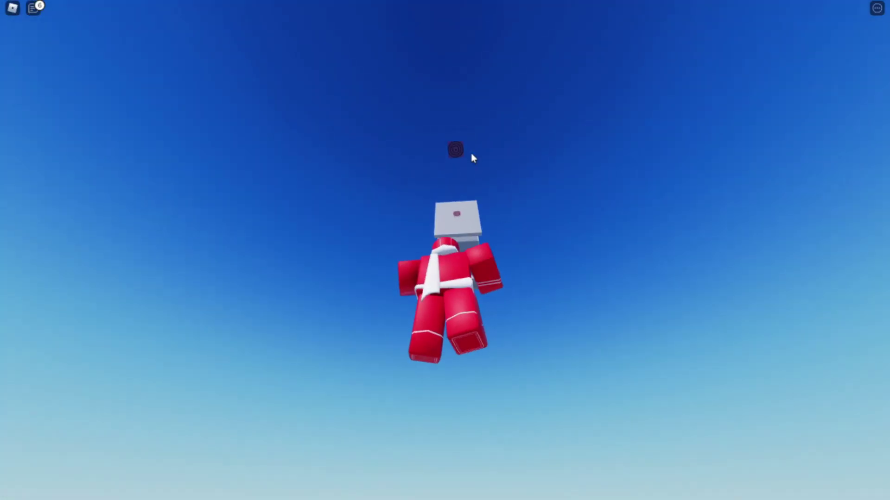
pyautogui.click(465, 86)
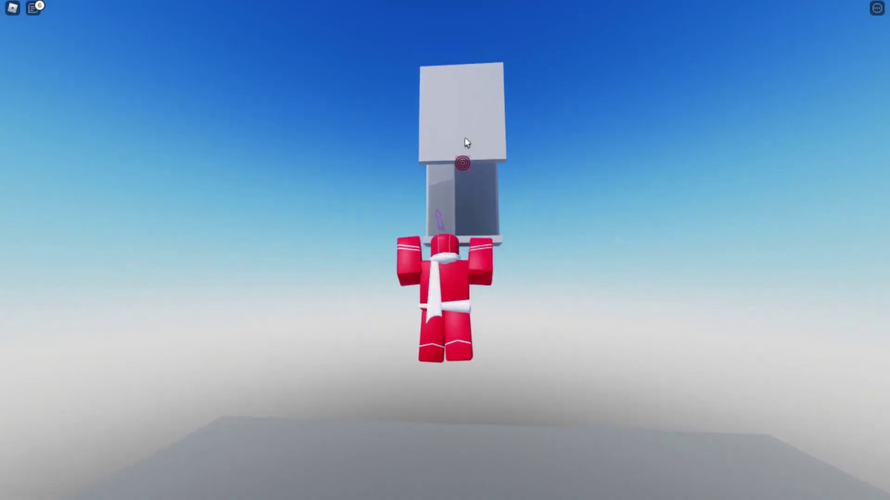
pyautogui.click(471, 205)
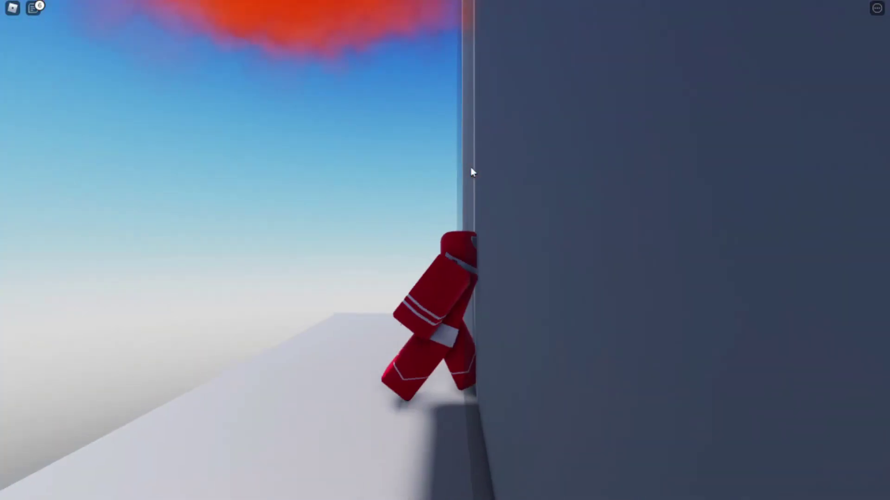
# Run and jump along the extension walls, then grapple toward the overhead target
pyautogui.press('w')
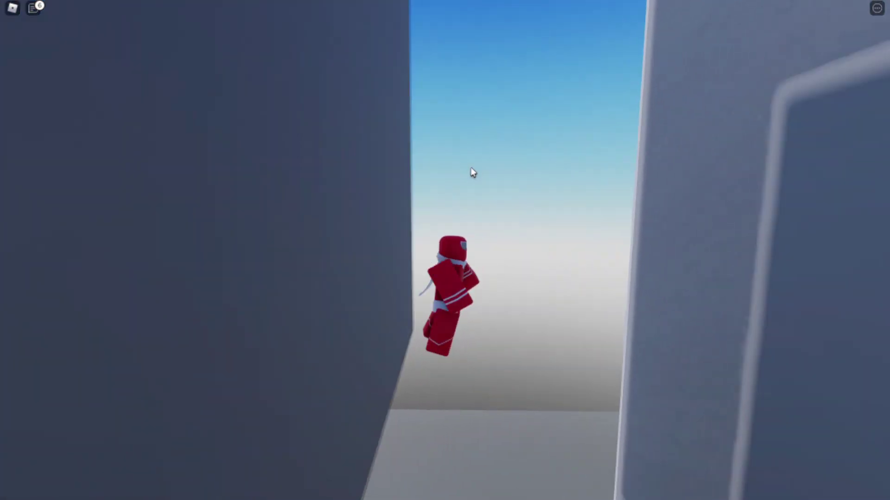
pyautogui.press('space')
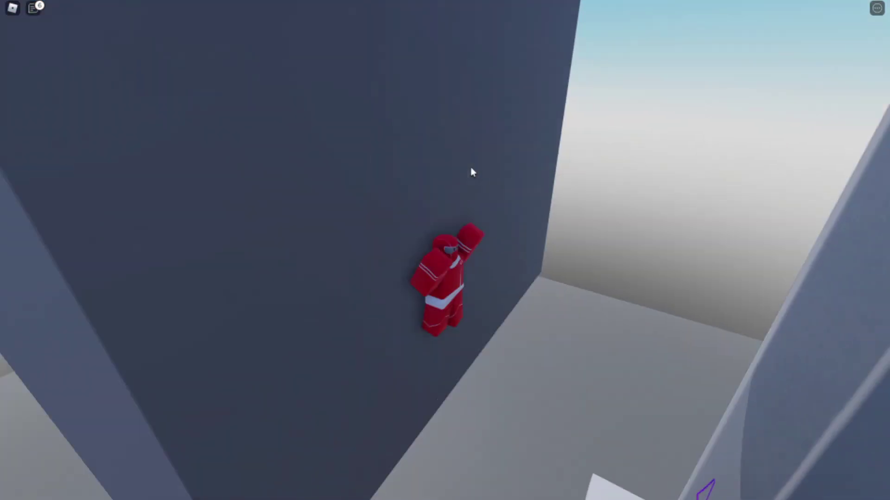
pyautogui.press('w')
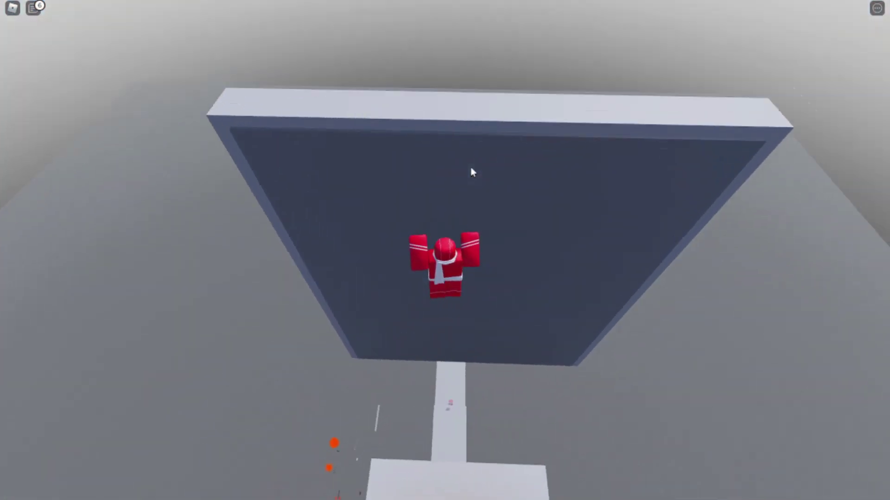
pyautogui.press('w')
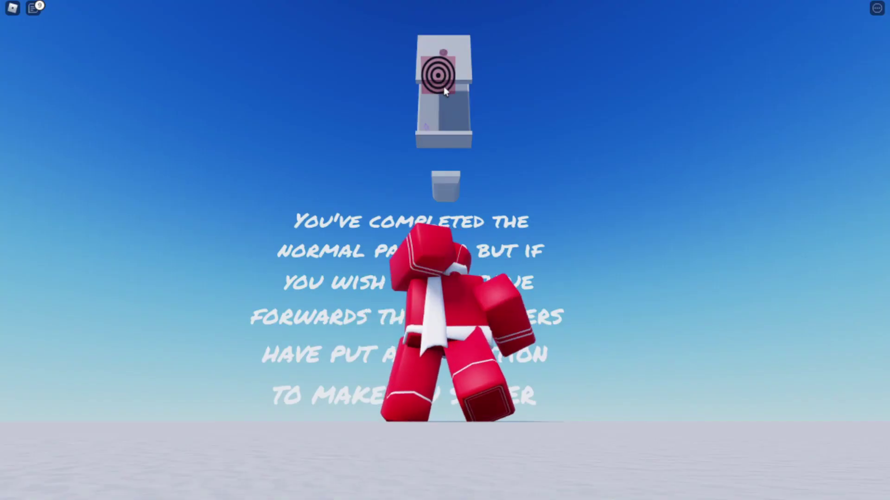
pyautogui.click(443, 87)
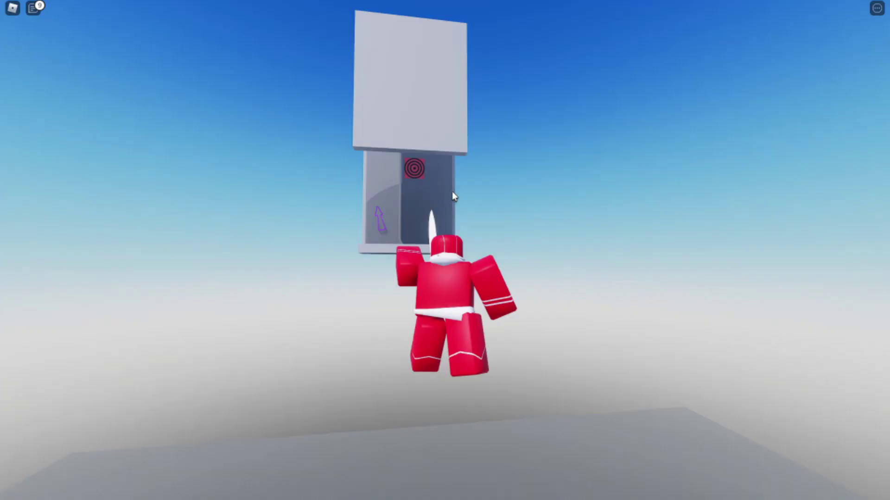
# Grapple onto the grey platform, then tilt the view up and grapple to the overhead target
pyautogui.click(452, 196)
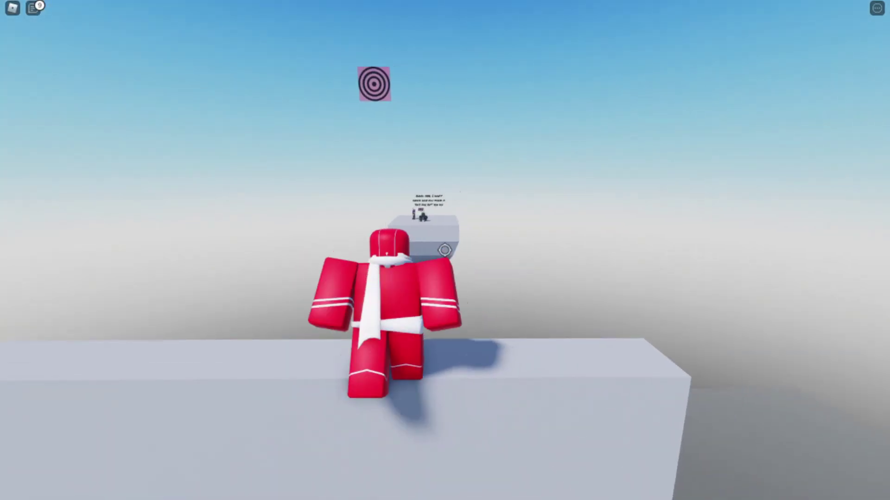
pyautogui.moveTo(444, 249); pyautogui.dragTo(445, 254)
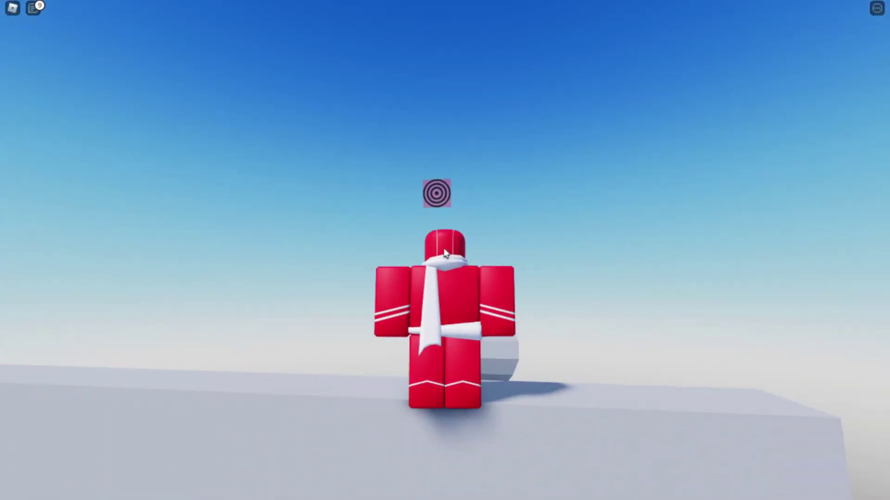
pyautogui.click(439, 183)
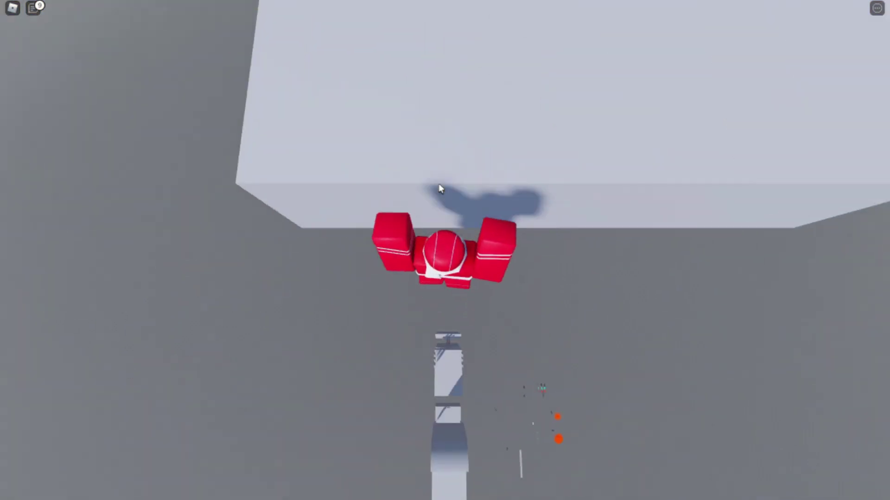